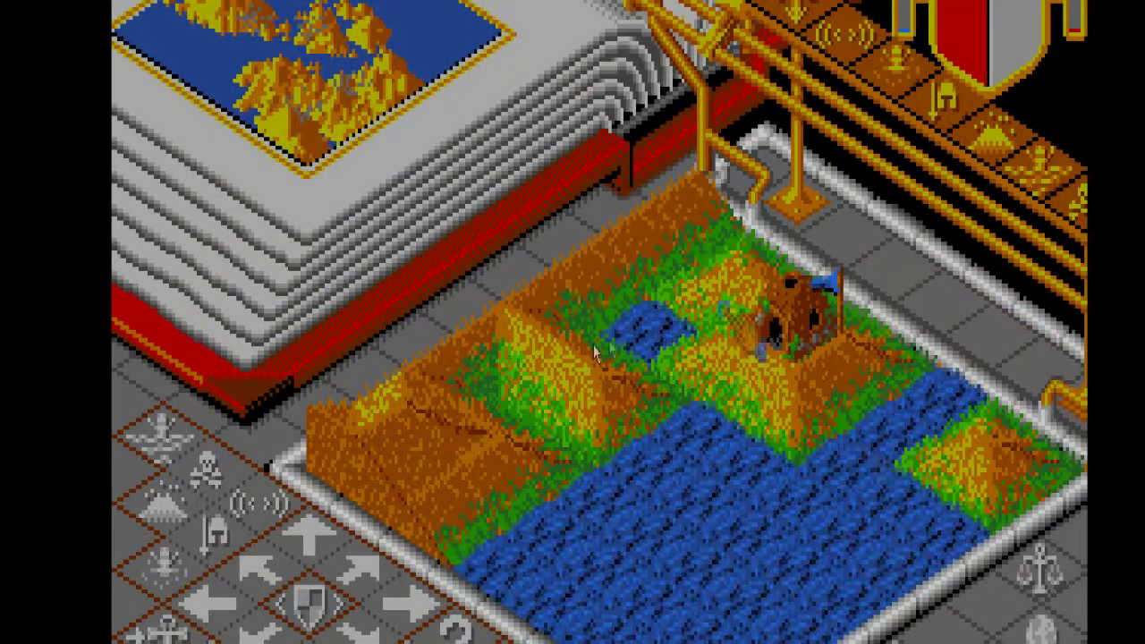
Step: Reshape and level the land around the two blue-flagged settlements in Populous to give them flat farmland
left_click(892, 370)
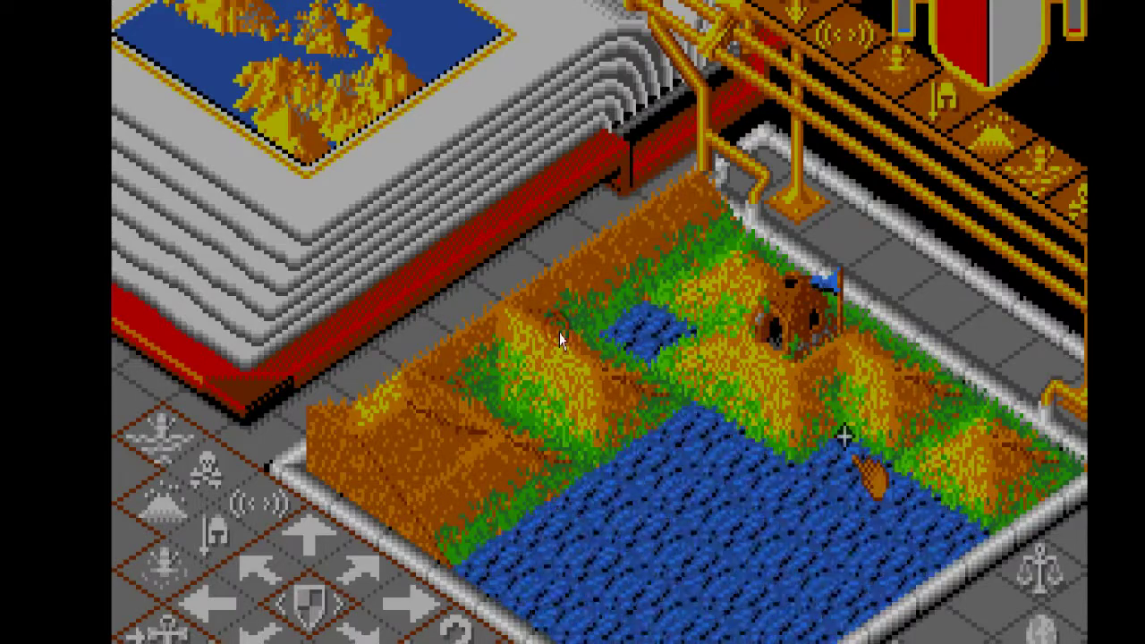
left_click(844, 435)
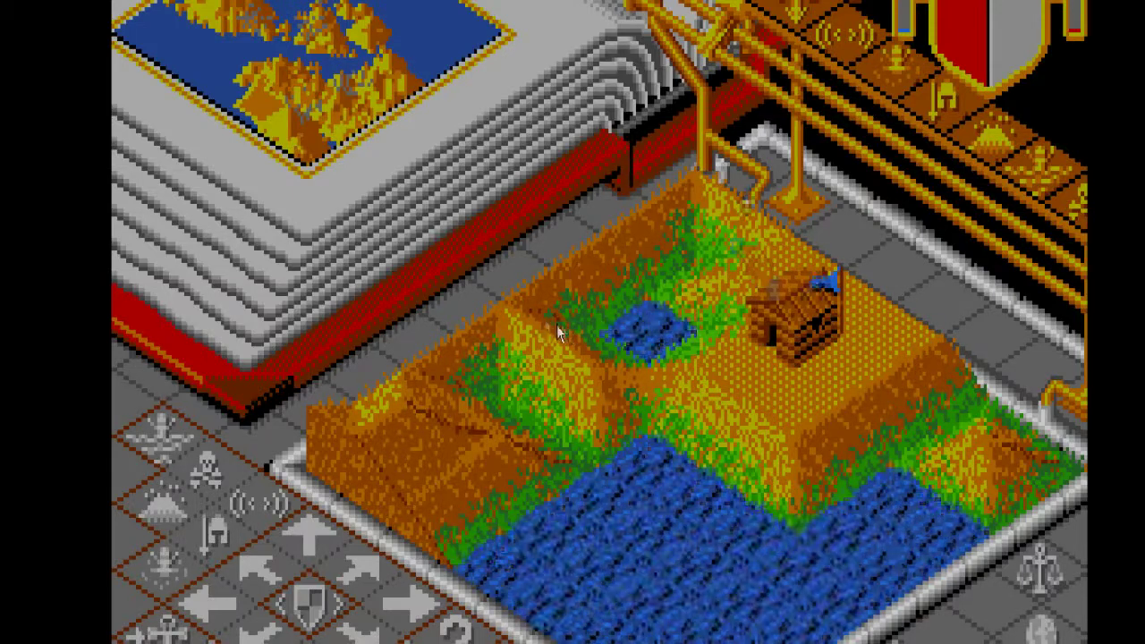
left_click(598, 363)
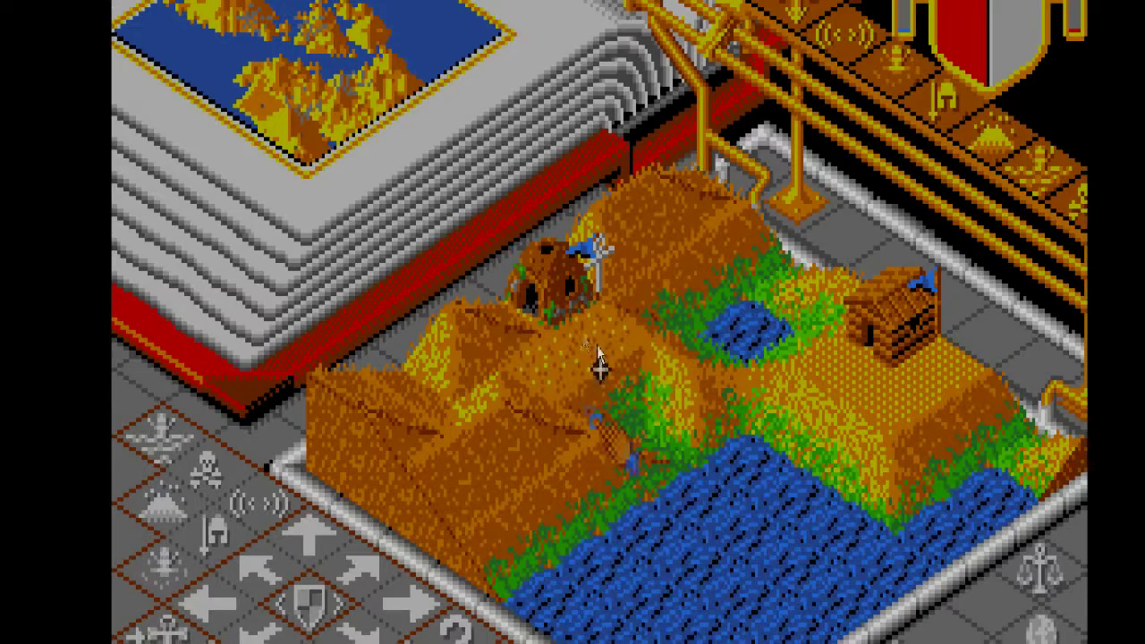
left_click(649, 437)
right_click(453, 301)
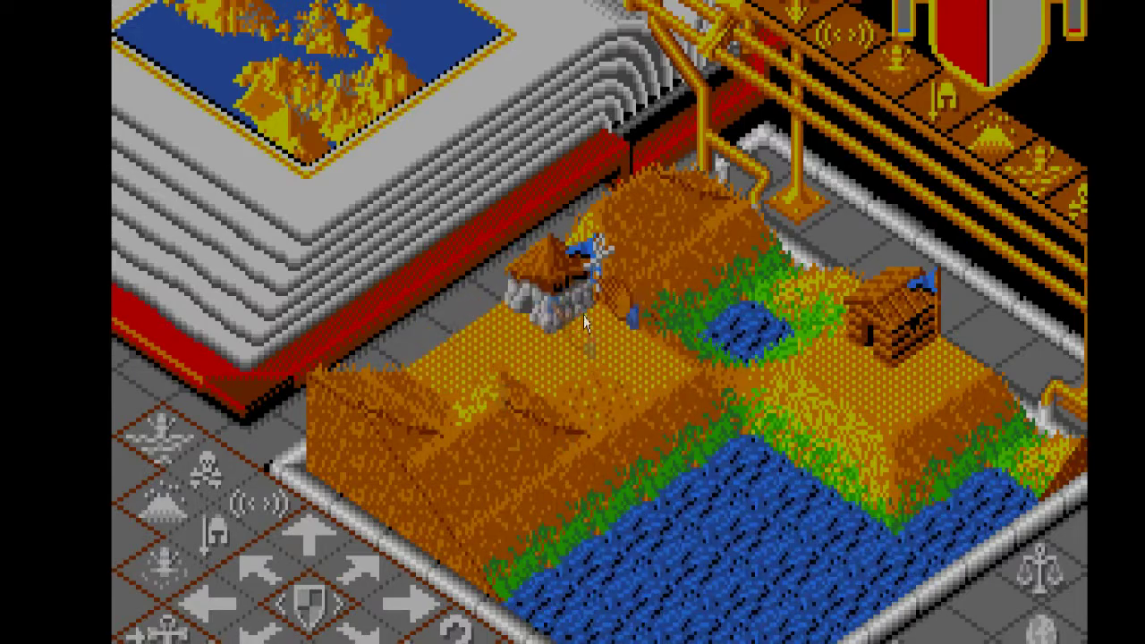
right_click(600, 201)
right_click(649, 168)
right_click(698, 202)
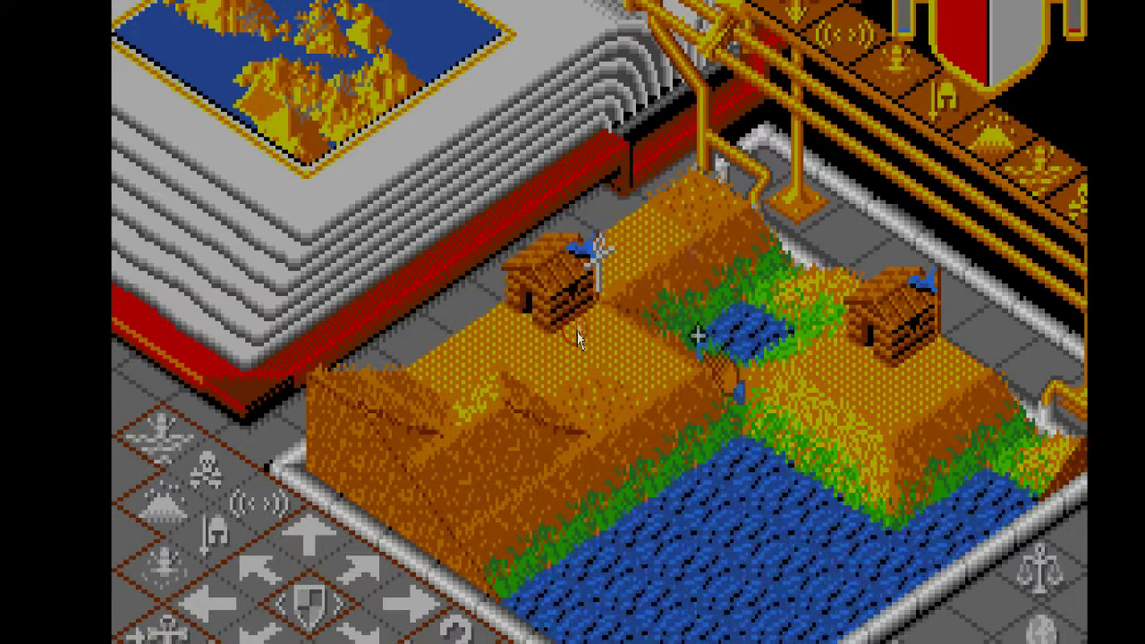
left_click(698, 334)
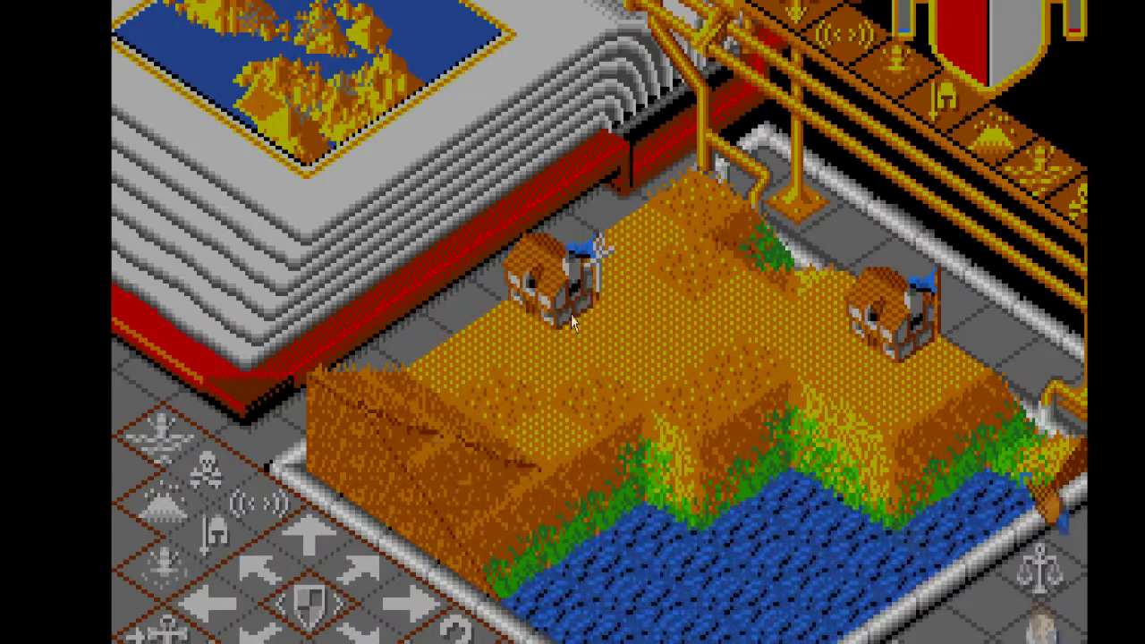
left_click(376, 572)
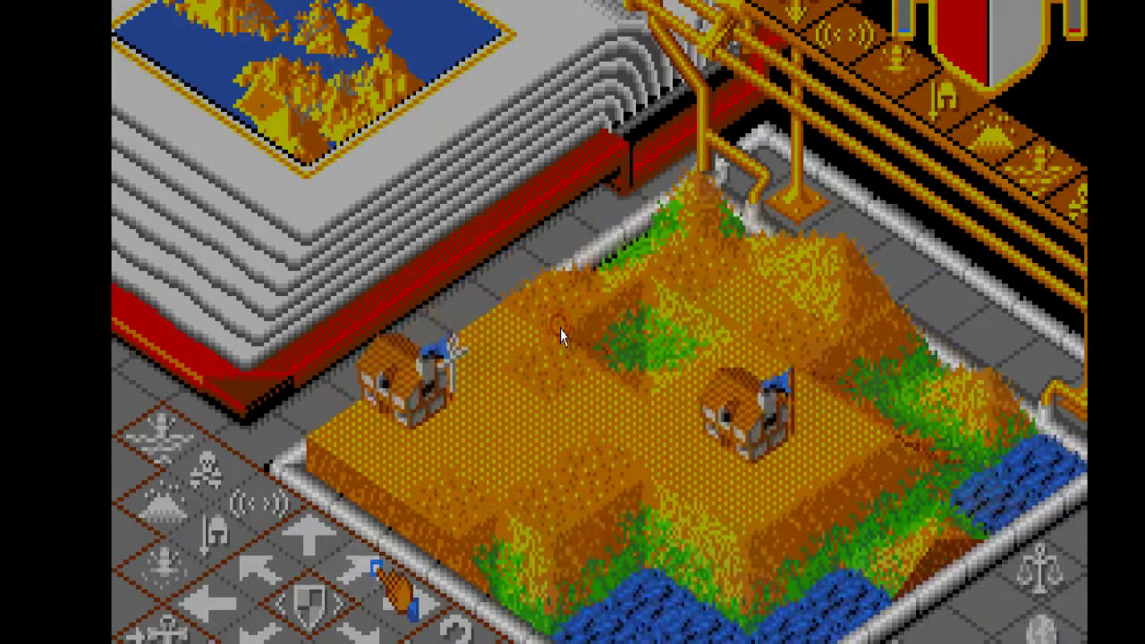
left_click(589, 308)
left_click(581, 319)
left_click(573, 329)
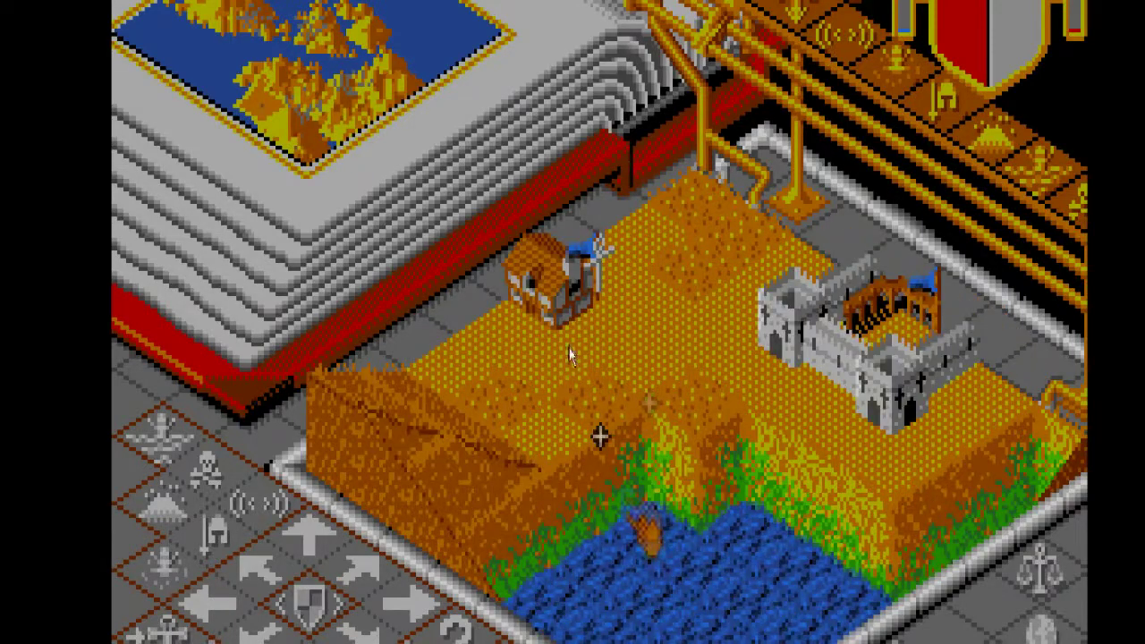
key("shift+slash")
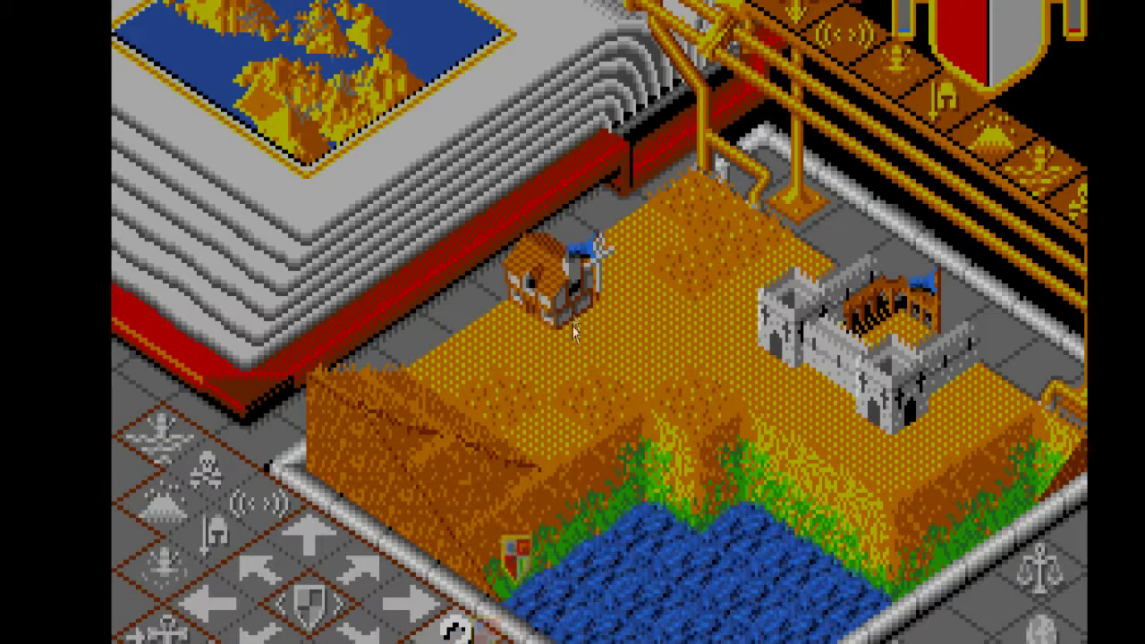
left_click(578, 304)
left_click(584, 295)
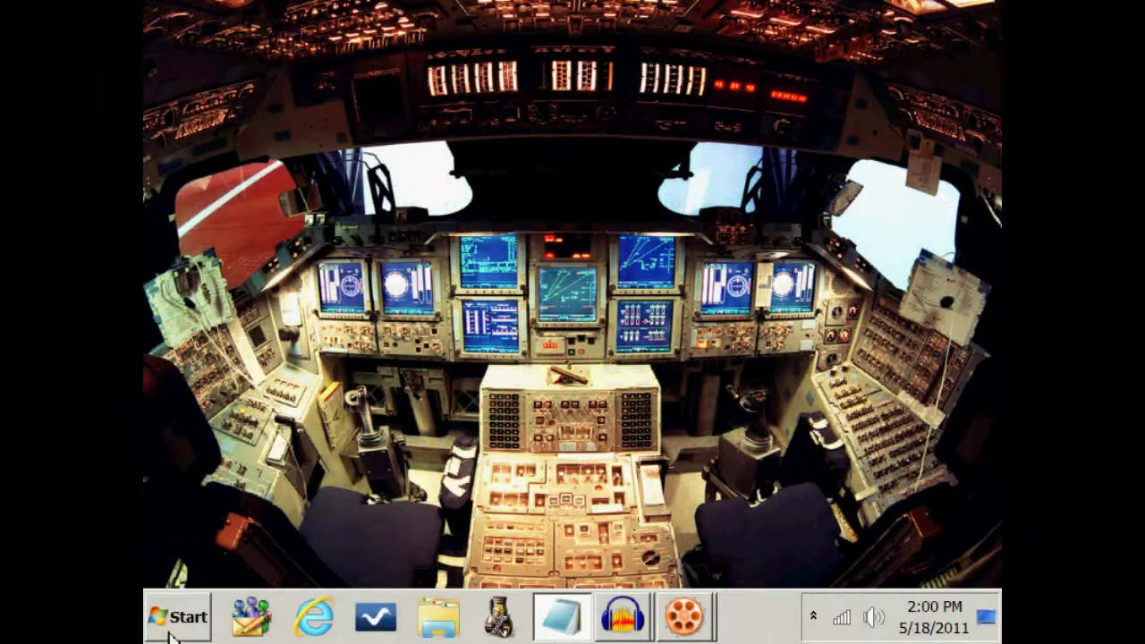
Step: Run msconfig from the Windows desktop and show the list of startup items in System Configuration
left_click(190, 619)
left_click(189, 619)
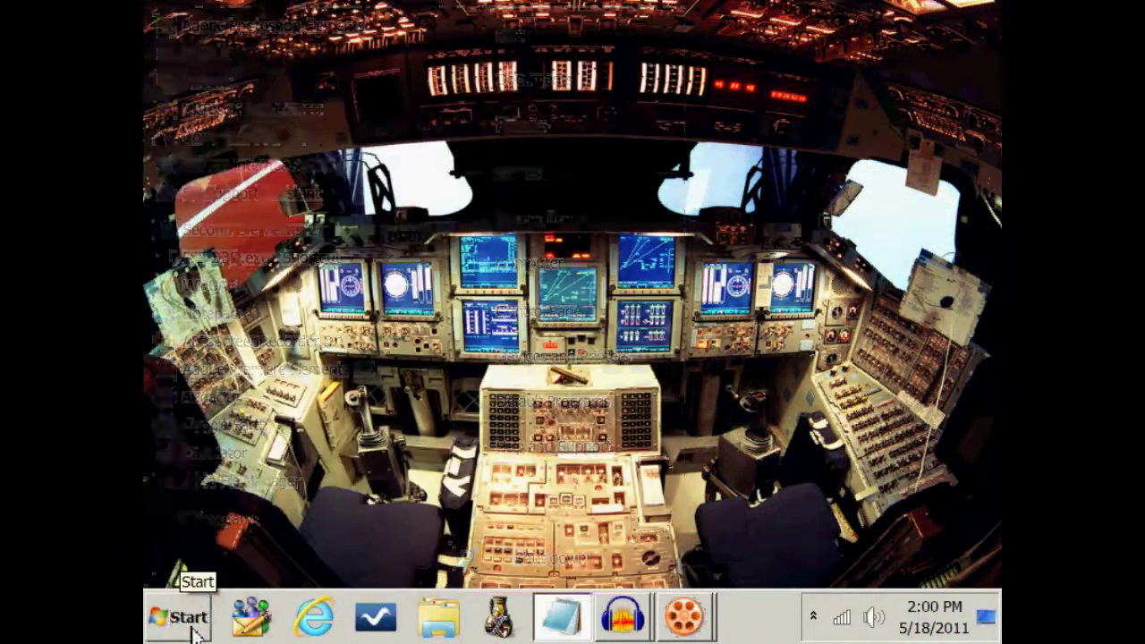
left_click(190, 619)
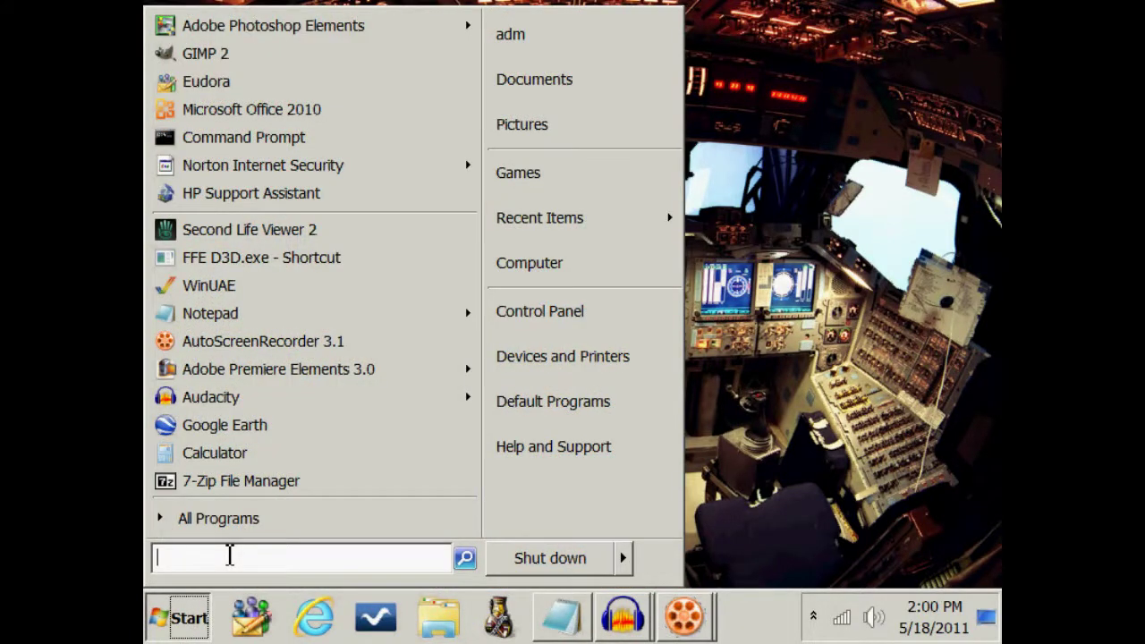
type("msconfig")
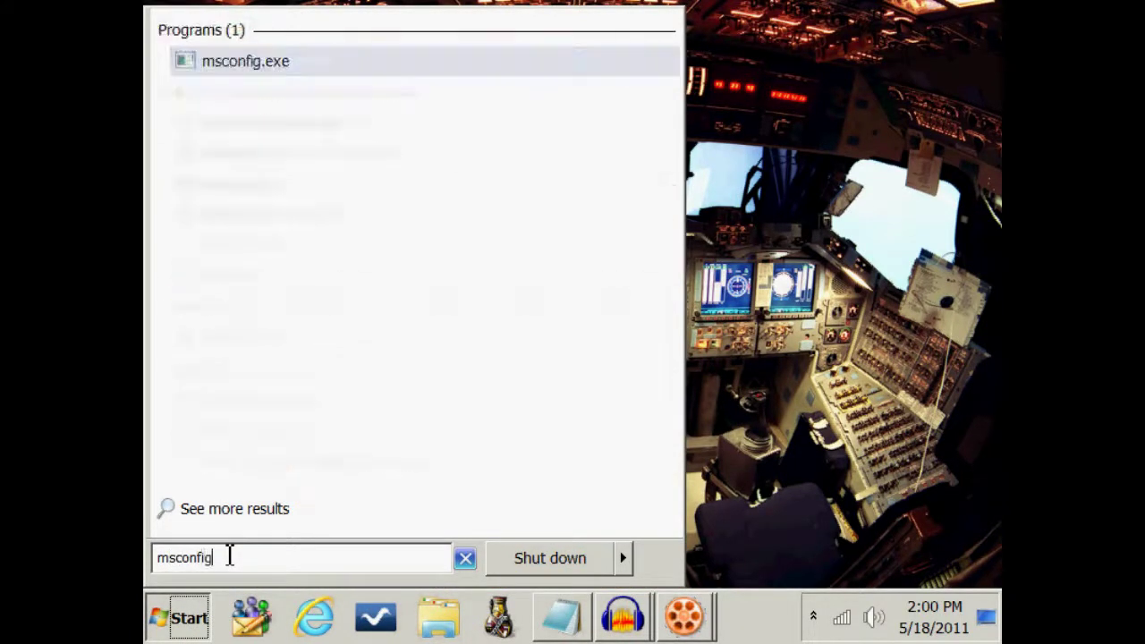
key("Return")
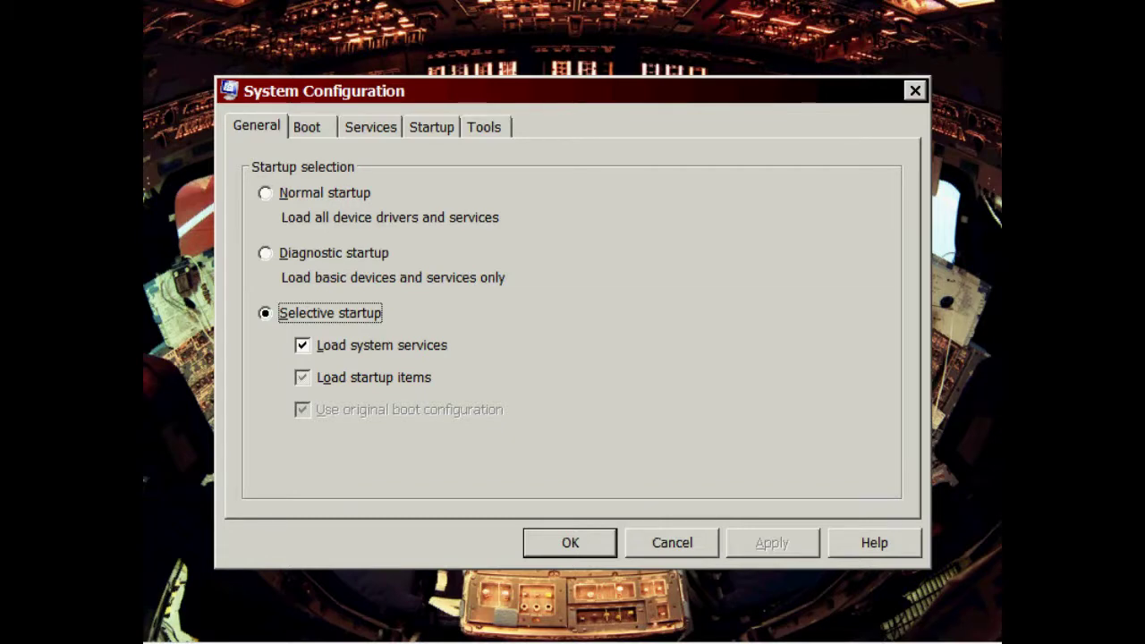
left_click(431, 126)
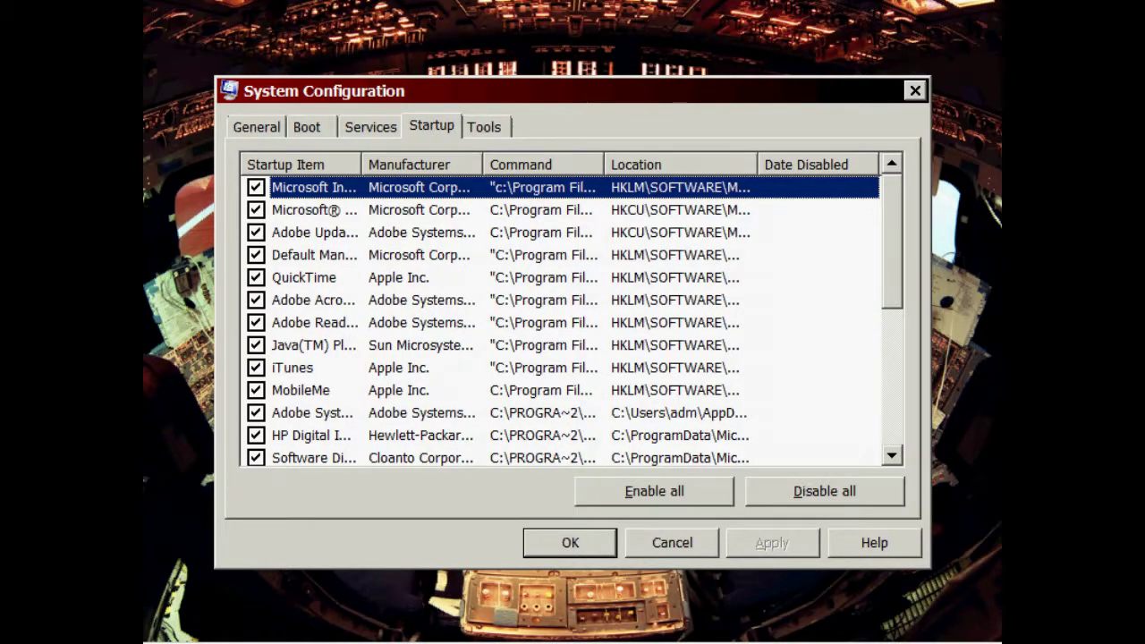
Step: Widen the Startup Item and Manufacturer columns of the startup list until their full names are readable
left_click_drag(361, 164, 559, 164)
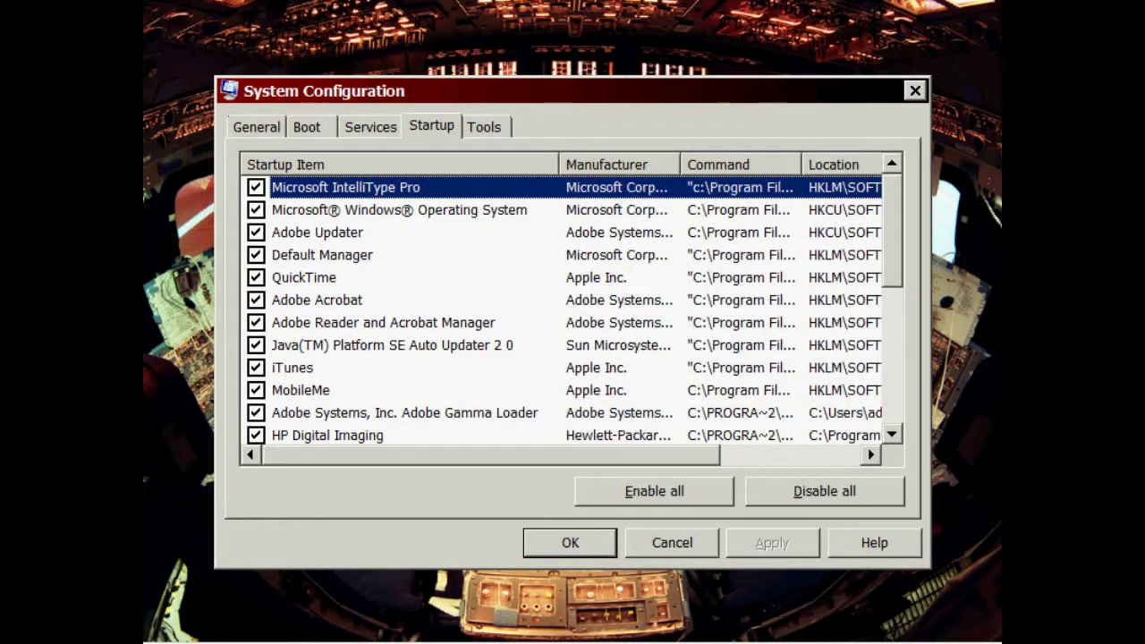
left_click_drag(491, 455, 633, 455)
left_click_drag(485, 165, 549, 165)
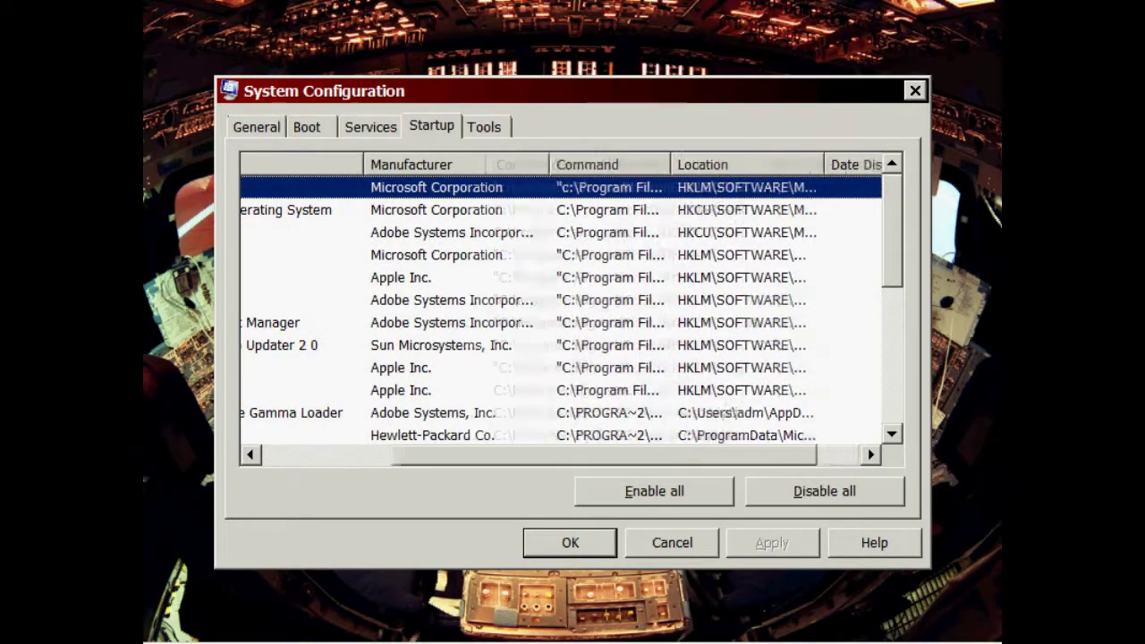
key("Right")
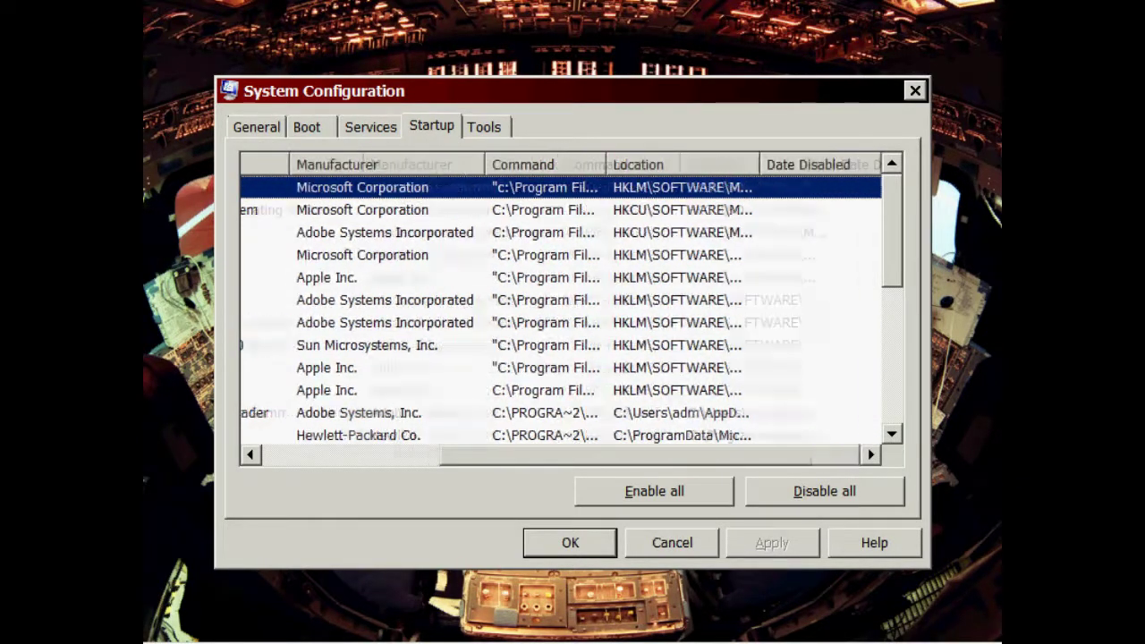
Step: Widen the Command column so the program paths of the startup items can be read
left_click_drag(605, 165, 771, 165)
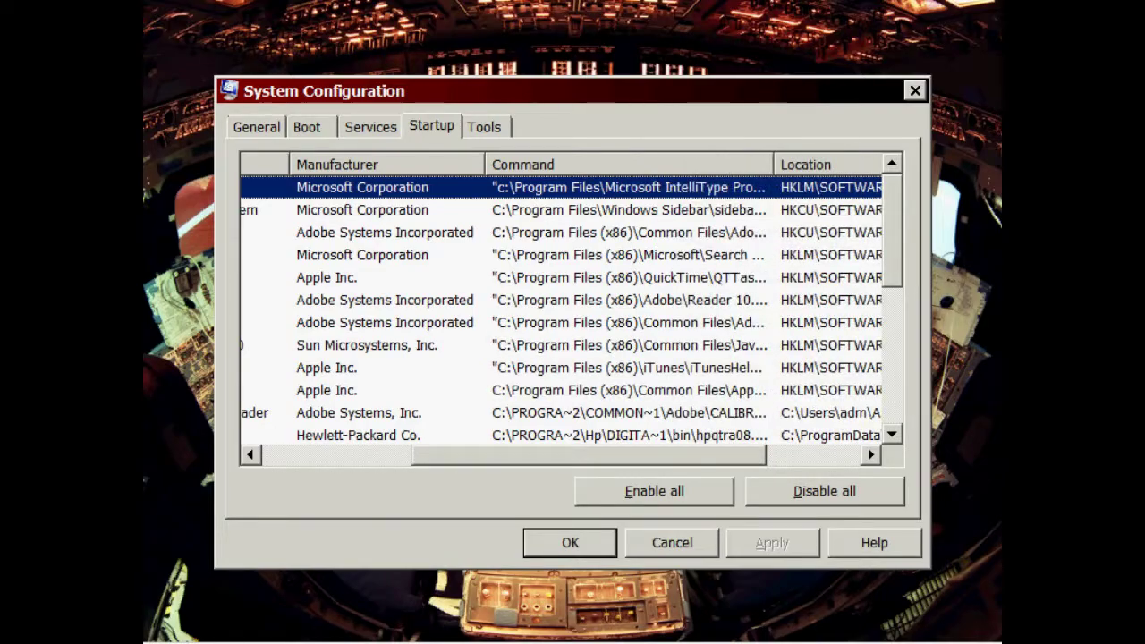
left_click_drag(588, 455, 680, 455)
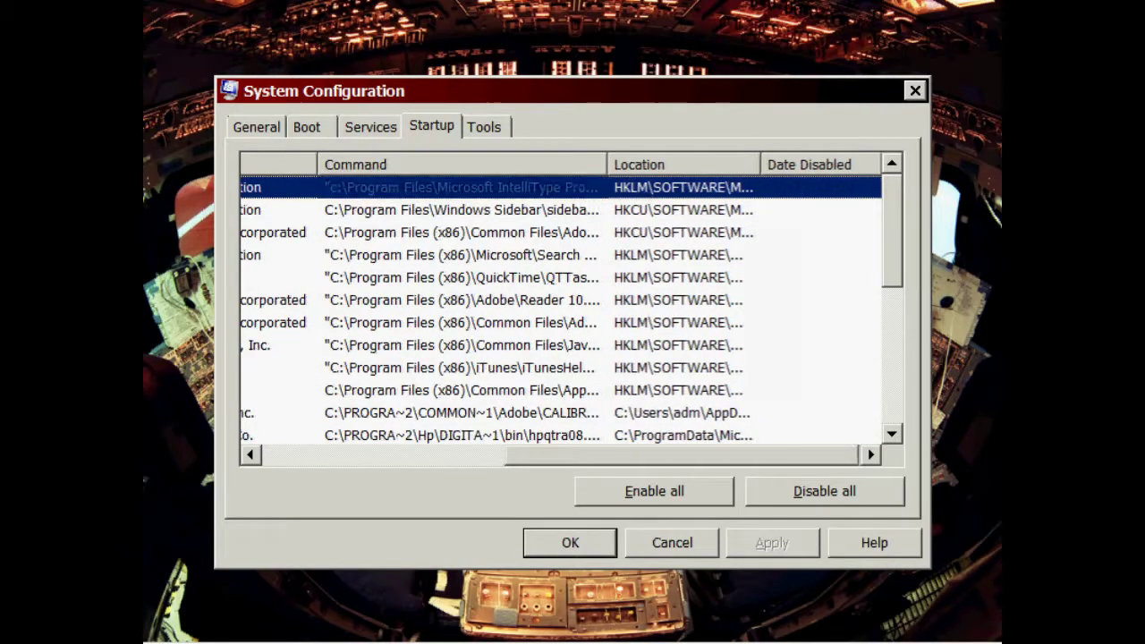
left_click_drag(608, 164, 756, 165)
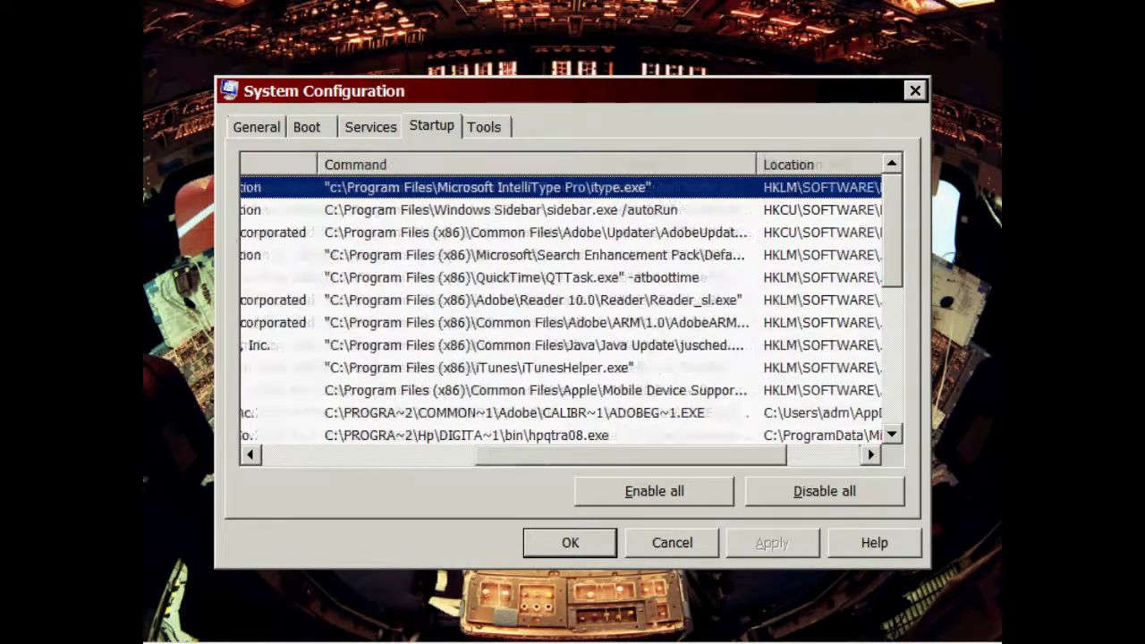
key("Right")
key("ctrl+KP_Add")
left_click_drag(702, 164, 750, 165)
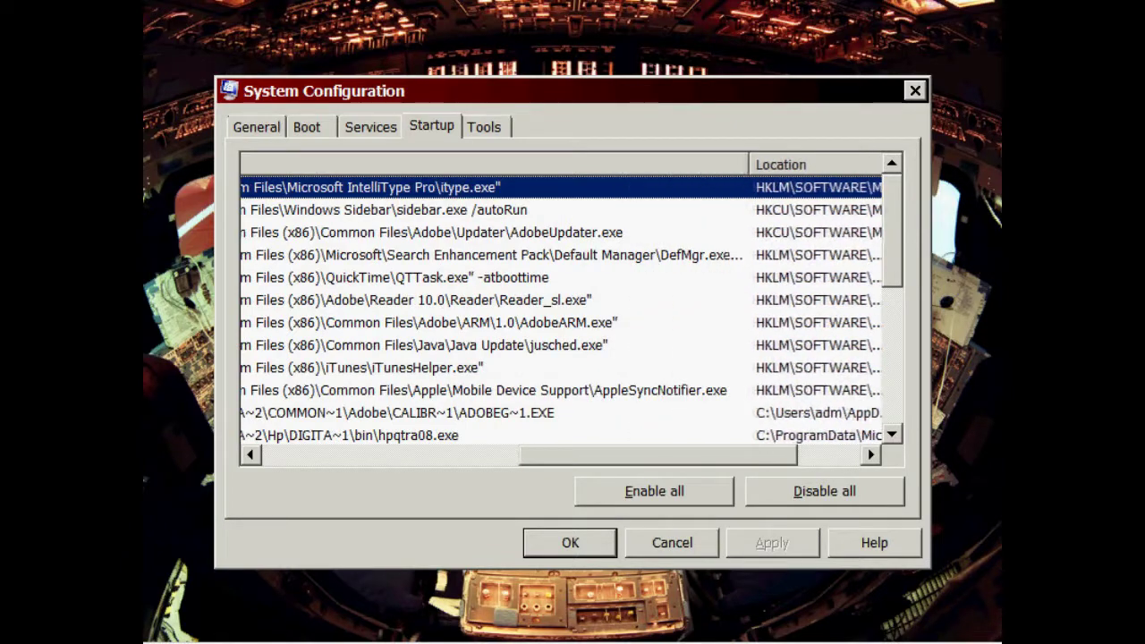
Step: Widen the Location column so the full registry and Startup folder paths fit
left_click_drag(659, 454, 721, 454)
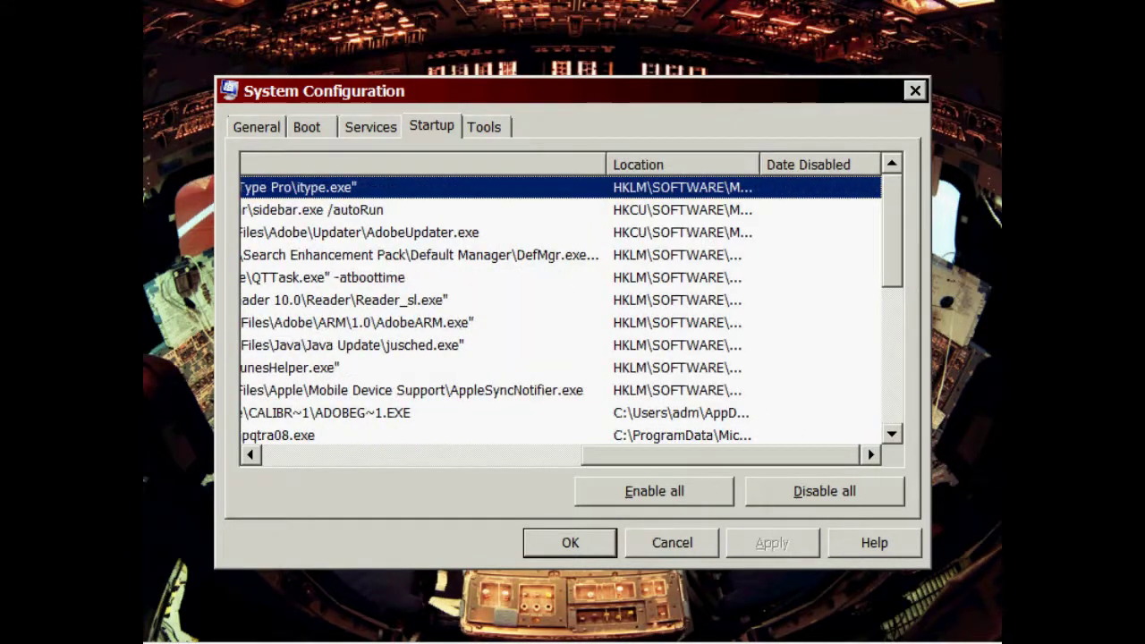
left_click_drag(759, 164, 854, 165)
key("Right")
key("Right")
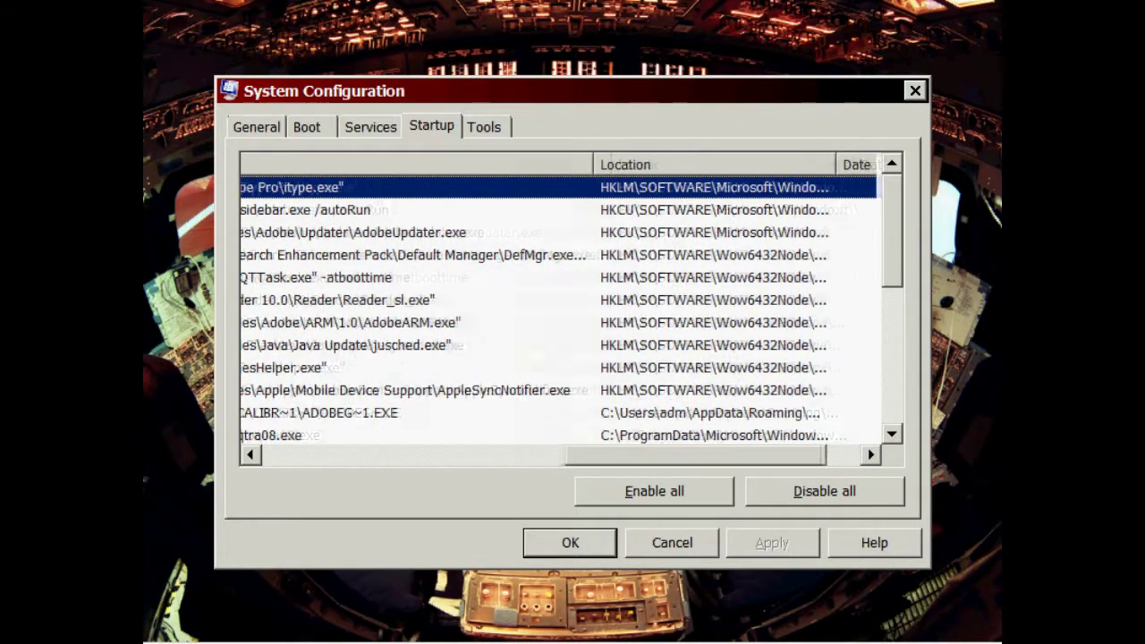
key("ctrl+KP_Add")
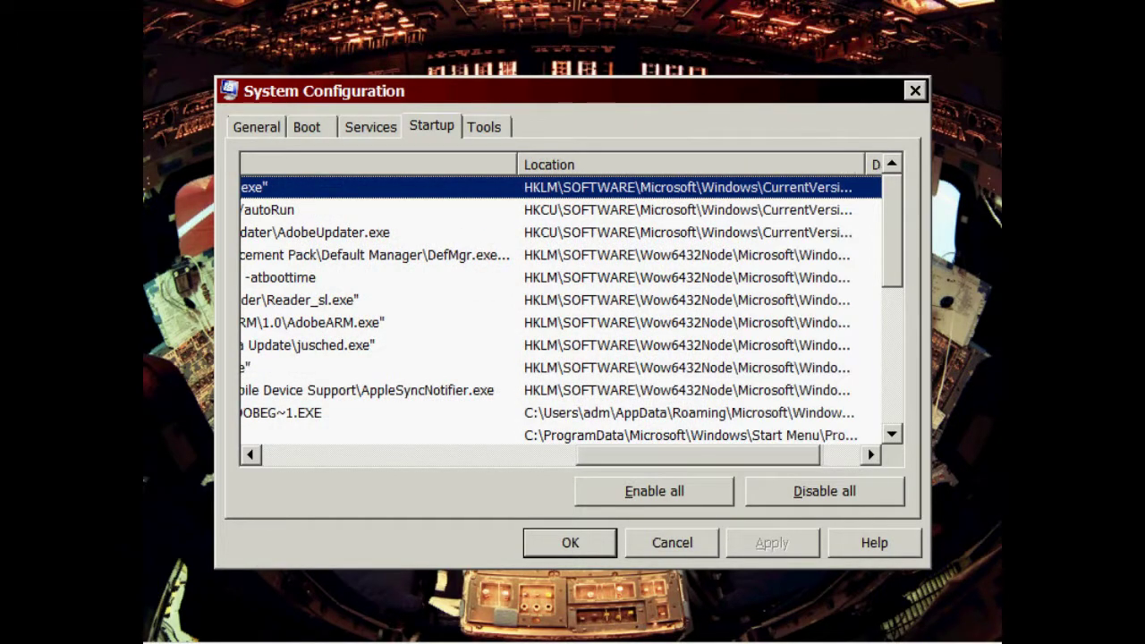
key("Right")
key("ctrl+KP_Add")
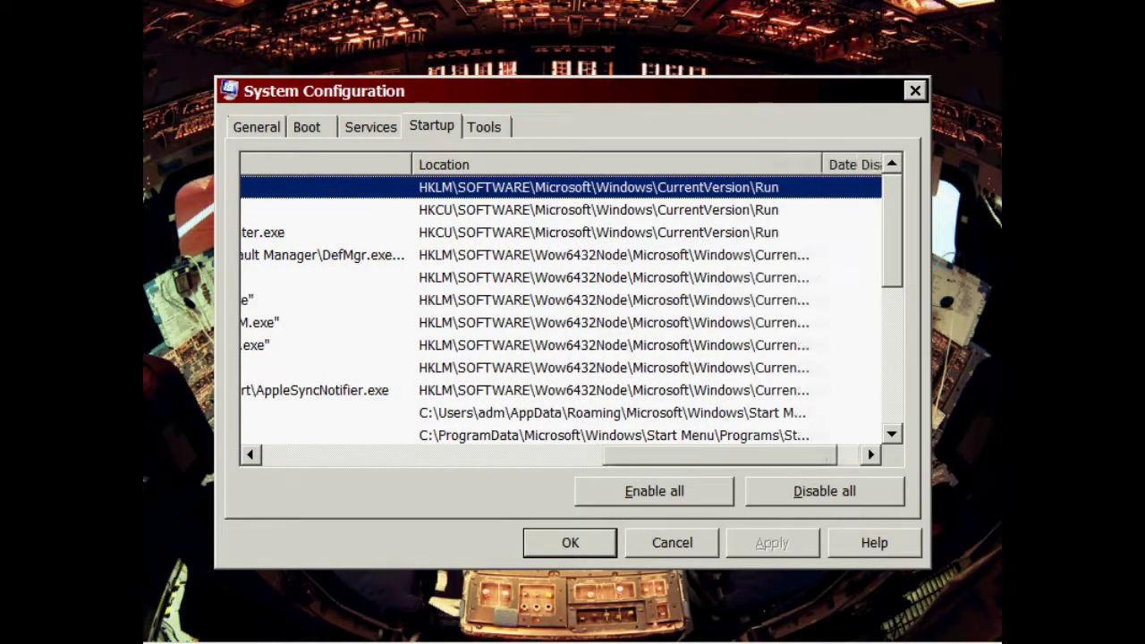
key("Right")
left_click_drag(759, 164, 841, 164)
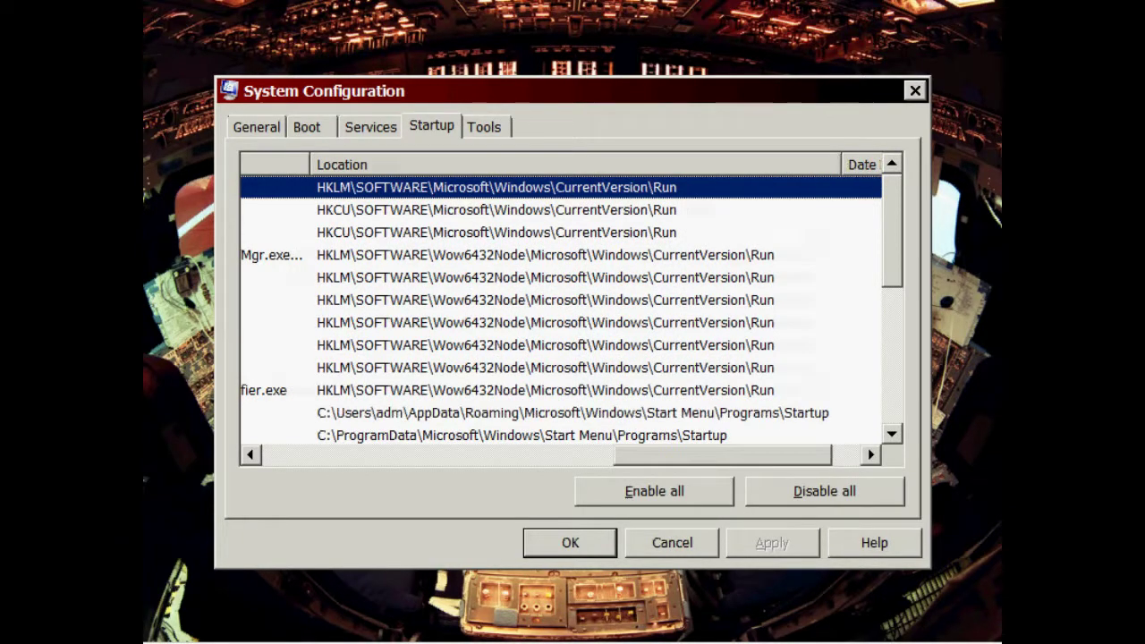
Step: Review the startup list from its first column to check which programs are enabled and which are disabled
key("Home")
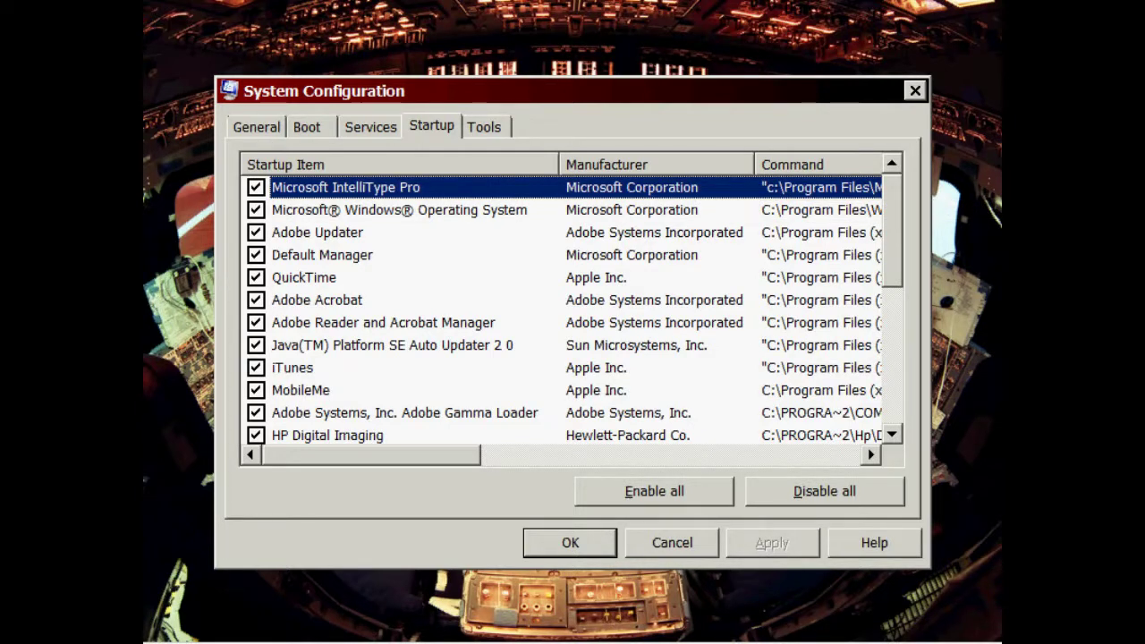
scroll(572, 310, "down", 4)
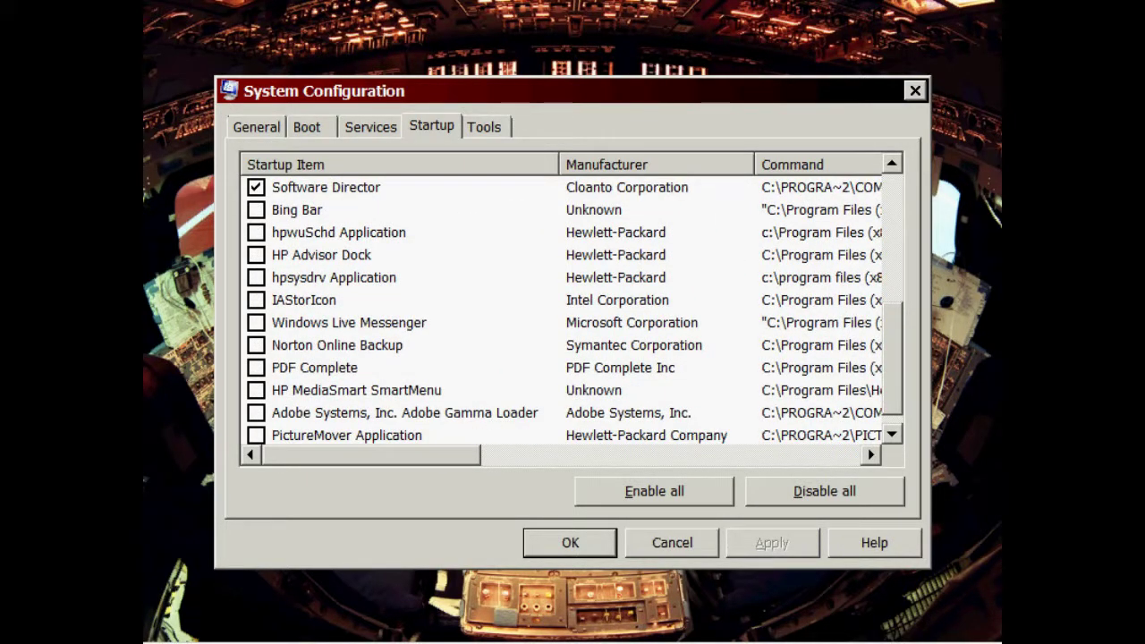
scroll(573, 310, "down", 1)
scroll(572, 311, "up", 1)
scroll(805, 322, "up", 2)
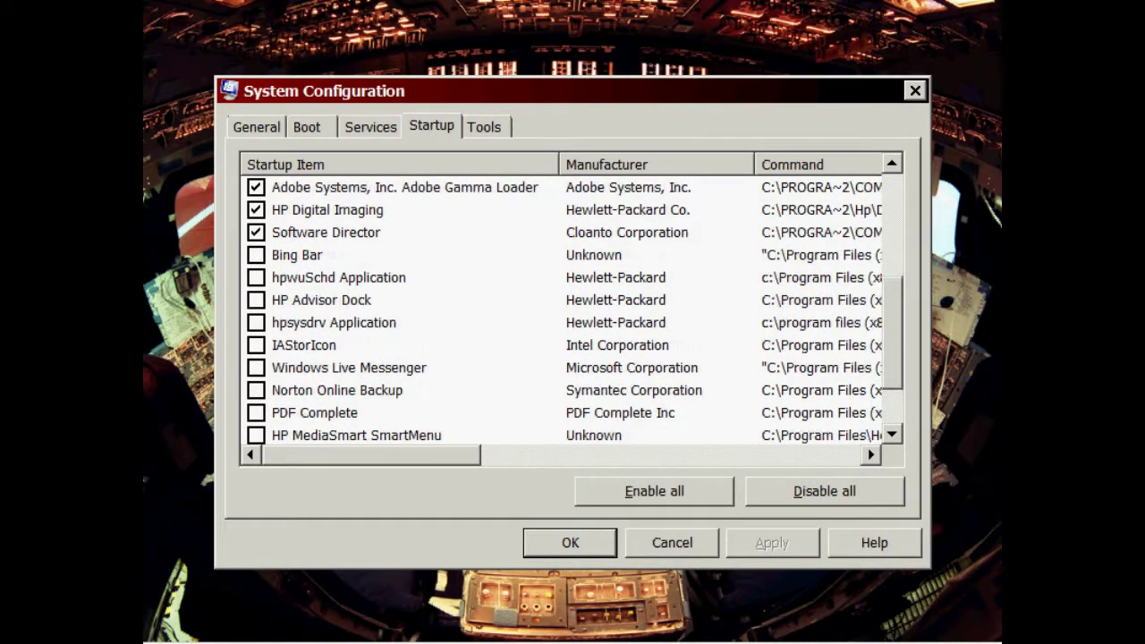
scroll(573, 311, "up", 2)
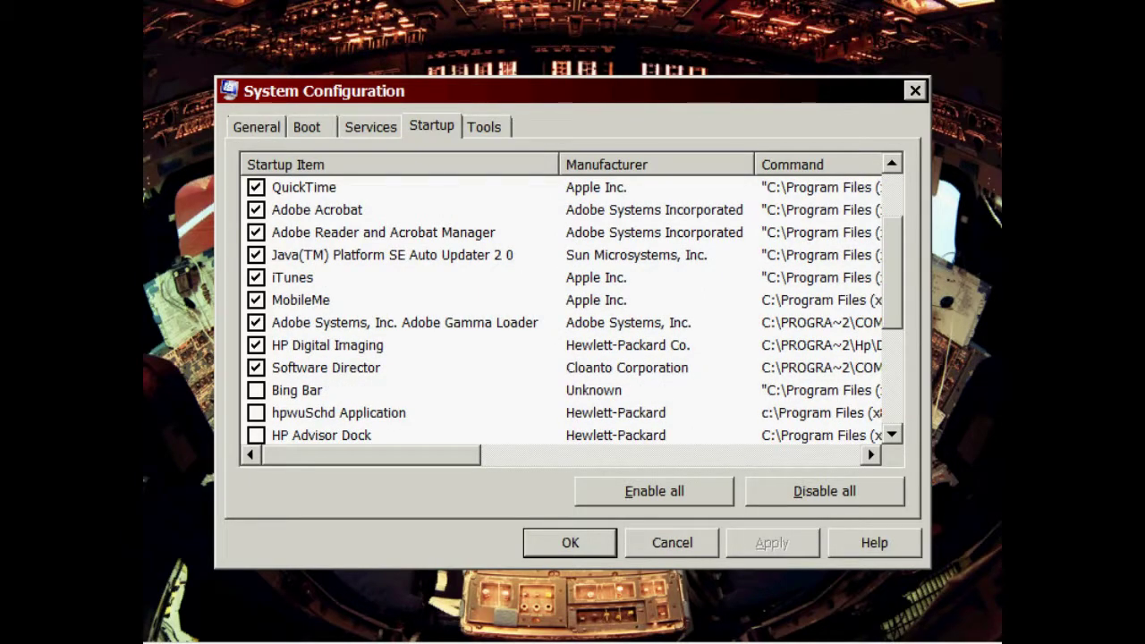
Step: Examine the command paths of the startup items from QuickTime to HP Advisor Dock
scroll(560, 312, "right", 3)
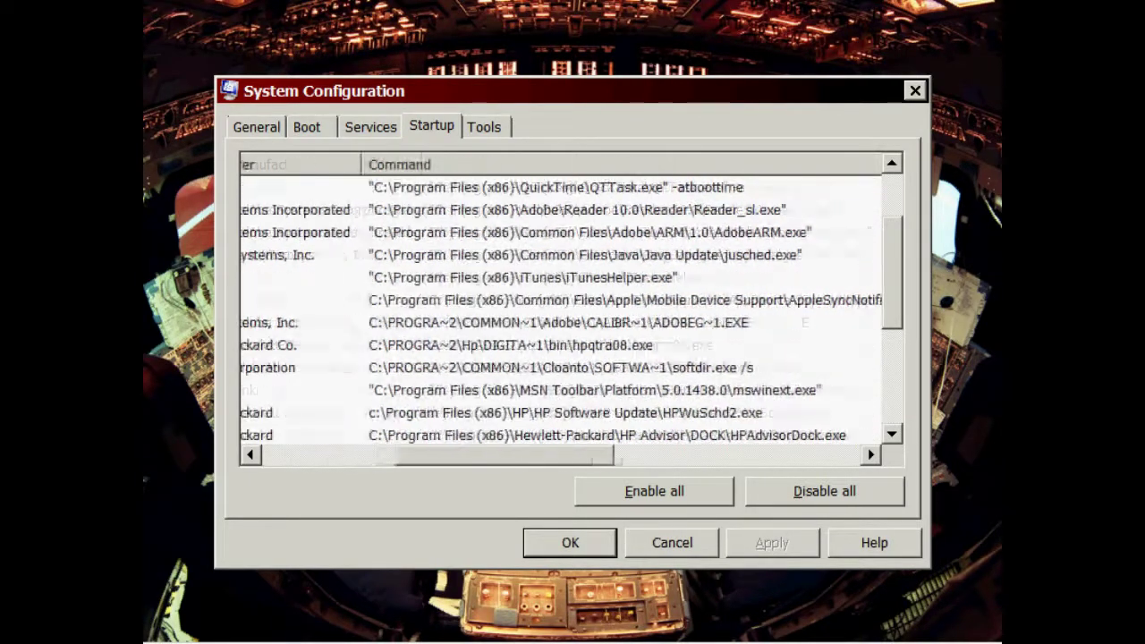
scroll(560, 309, "right", 3)
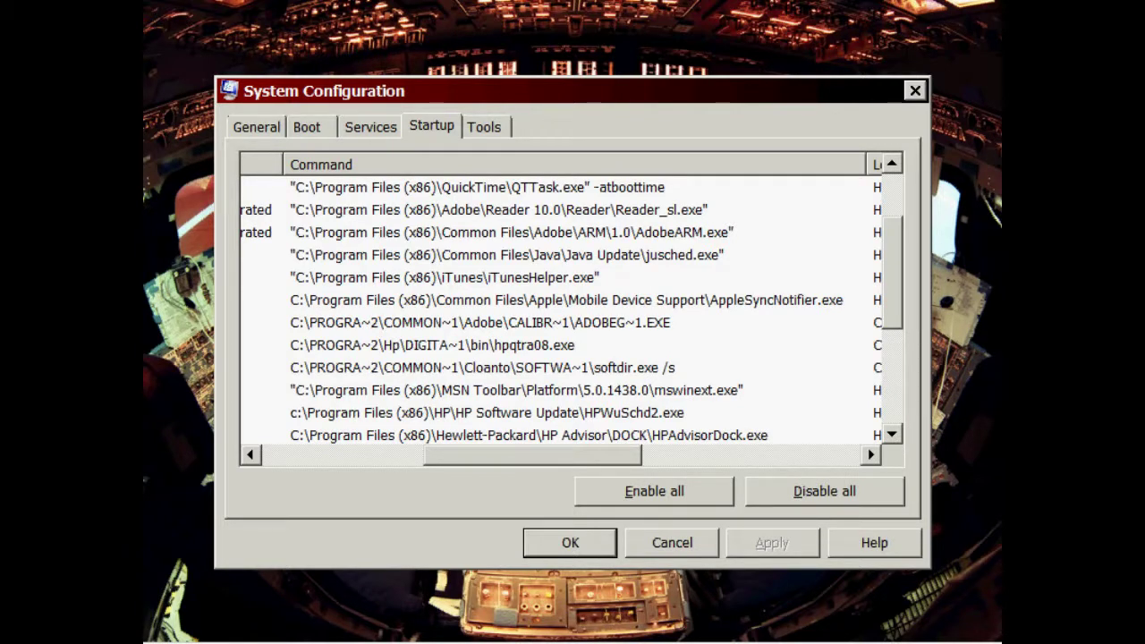
left_click_drag(532, 454, 371, 454)
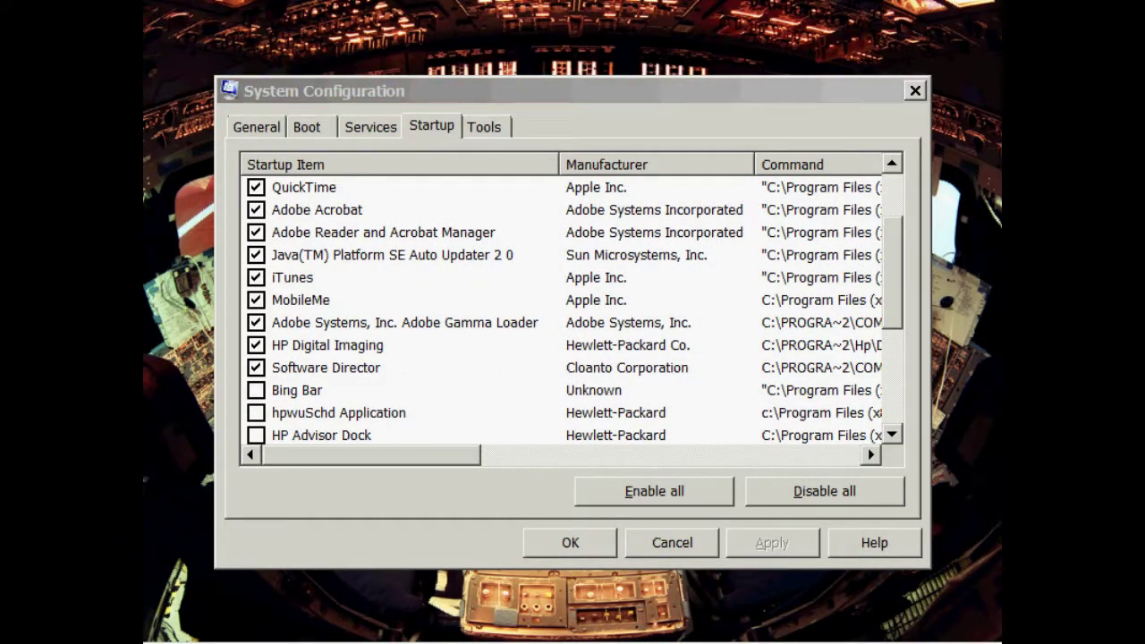
Step: Compare the enabled startup items, such as iTunes and MobileMe, with the unchecked ones from Bing Bar onward
left_click_drag(892, 273, 891, 315)
scroll(573, 310, "up", 1)
scroll(572, 310, "down", 1)
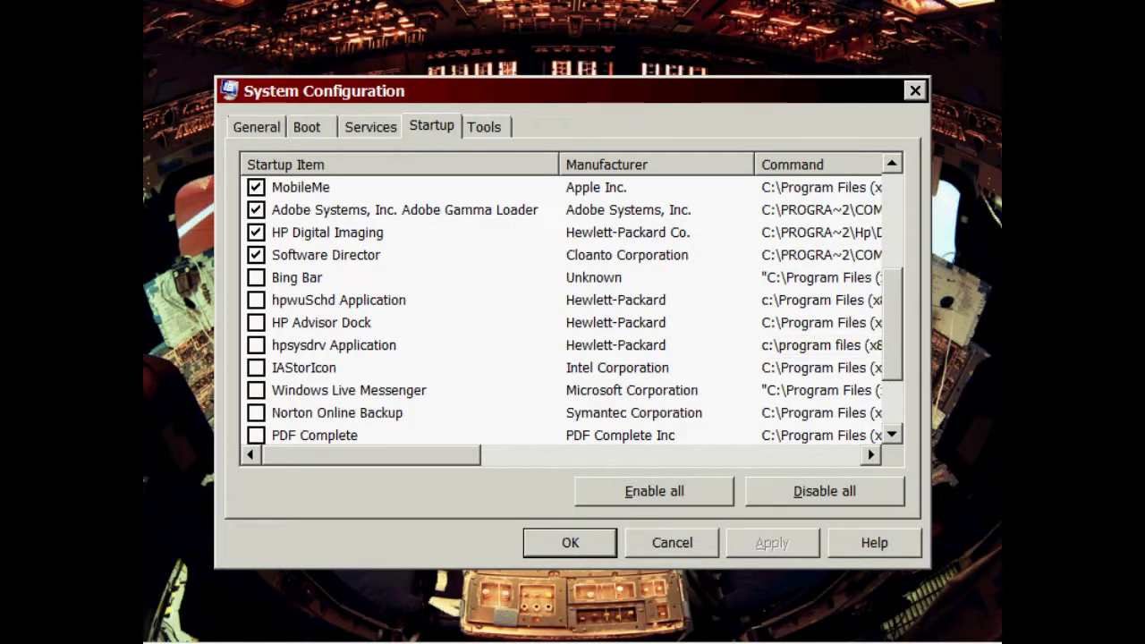
scroll(573, 308, "down", 1)
scroll(573, 309, "up", 2)
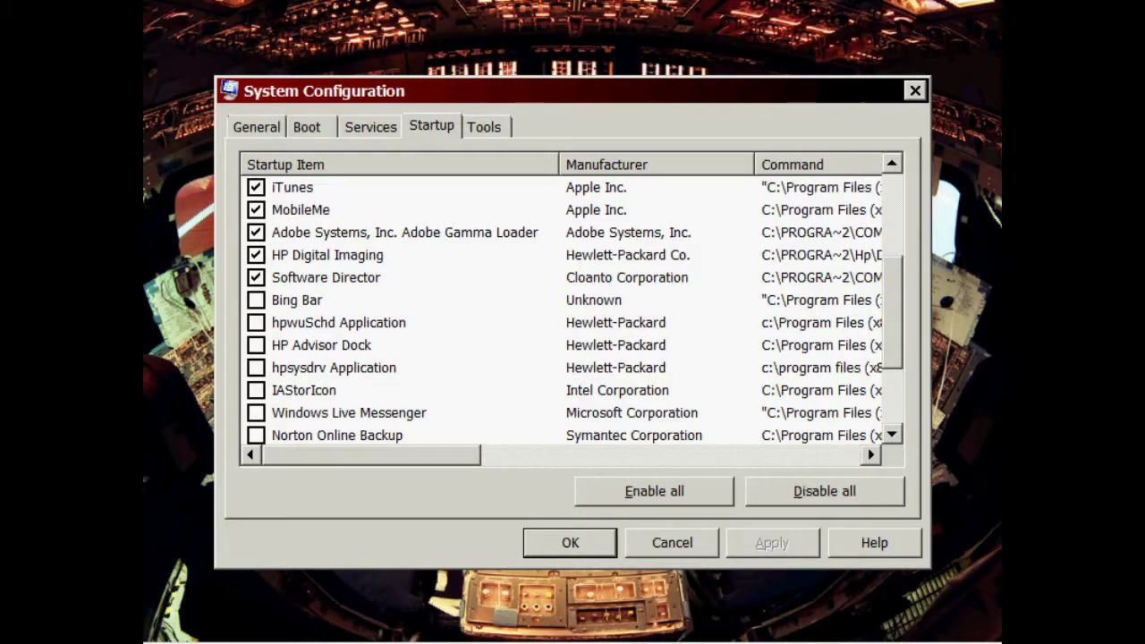